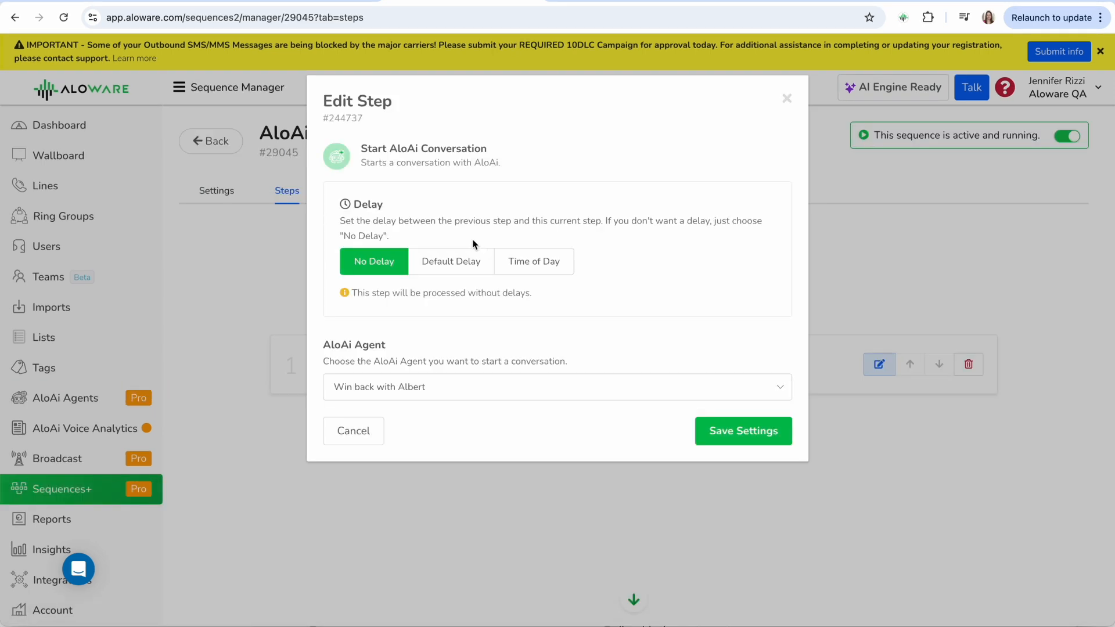
{"action": "left_click", "coordinate": [656, 393]}
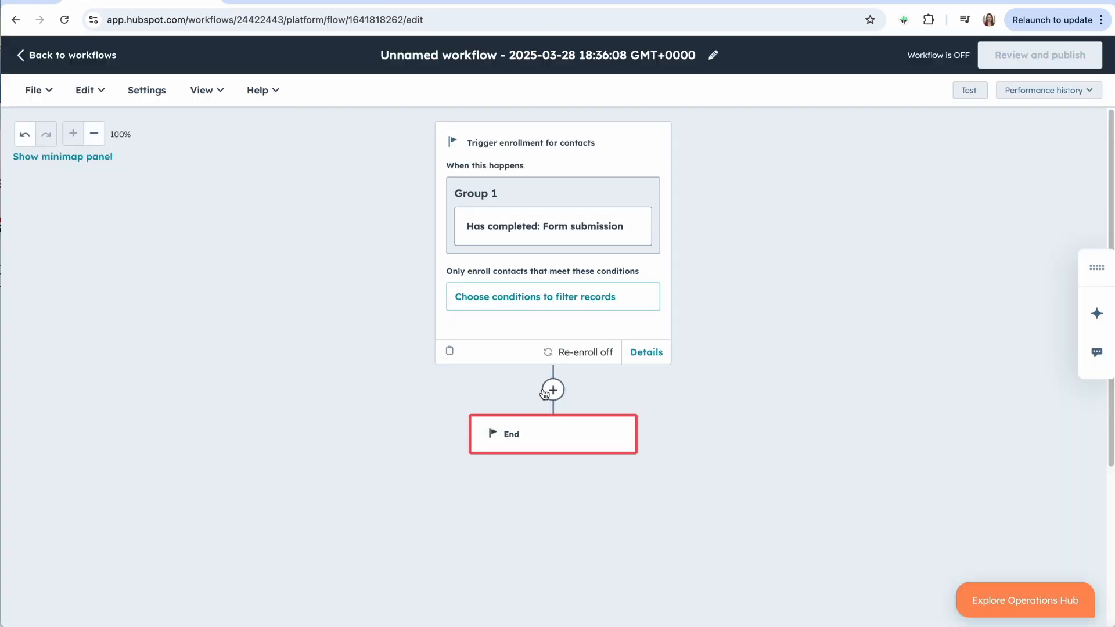
{"action": "left_click", "coordinate": [552, 390]}
{"action": "scroll", "coordinate": [242, 454], "scroll_direction": "down", "scroll_amount": 3}
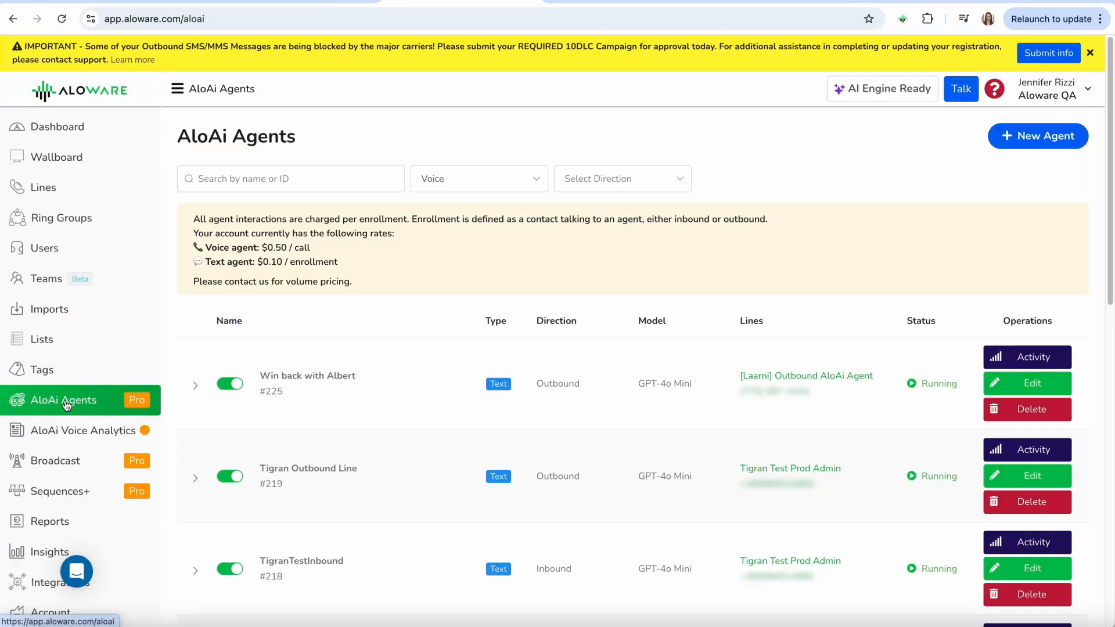
- Start creating a new AloAi agent and choose Outbound as its direction
{"action": "left_click", "coordinate": [1063, 139]}
{"action": "left_click", "coordinate": [679, 187]}
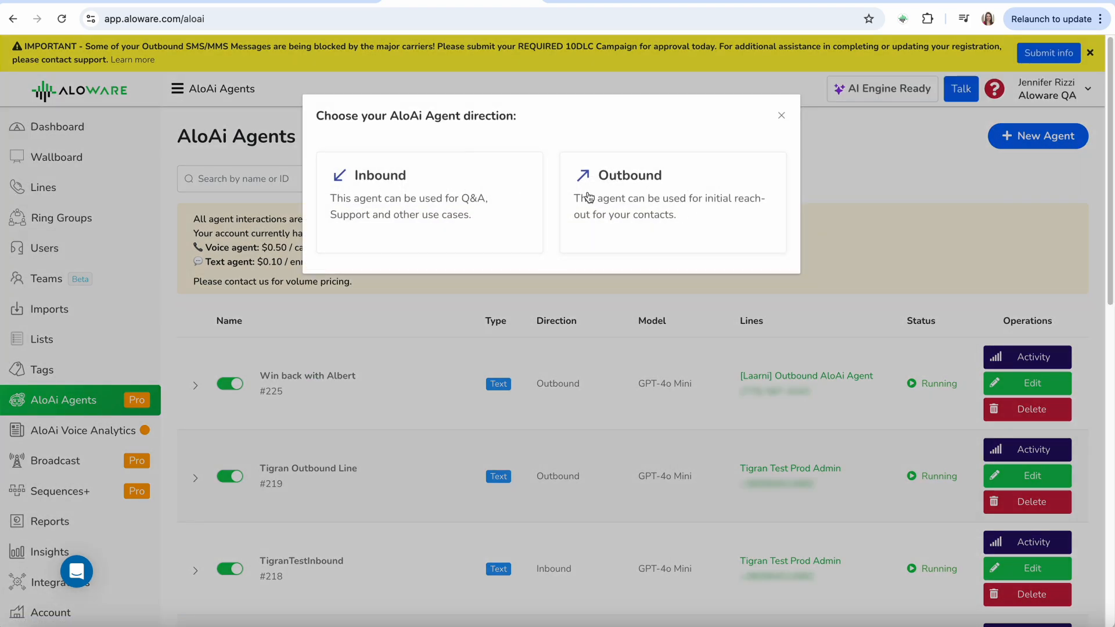
{"action": "left_click", "coordinate": [635, 189]}
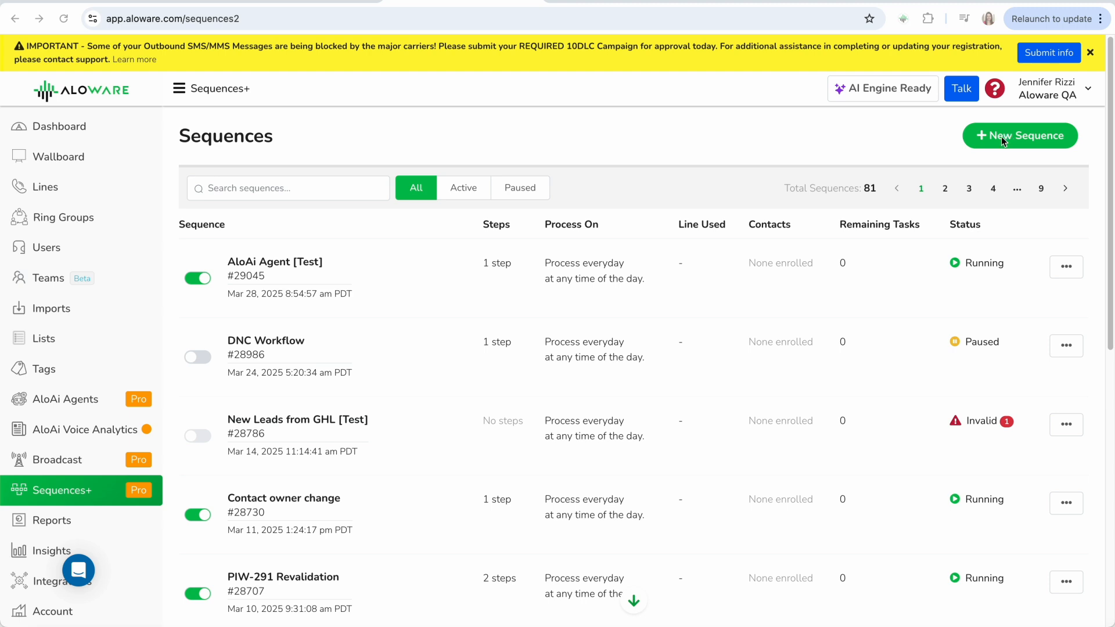
- Open the AloAi Agent [Test] sequence, review its outbound line, throttle, schedule and lead-removal settings, and save them
{"action": "left_click", "coordinate": [284, 266]}
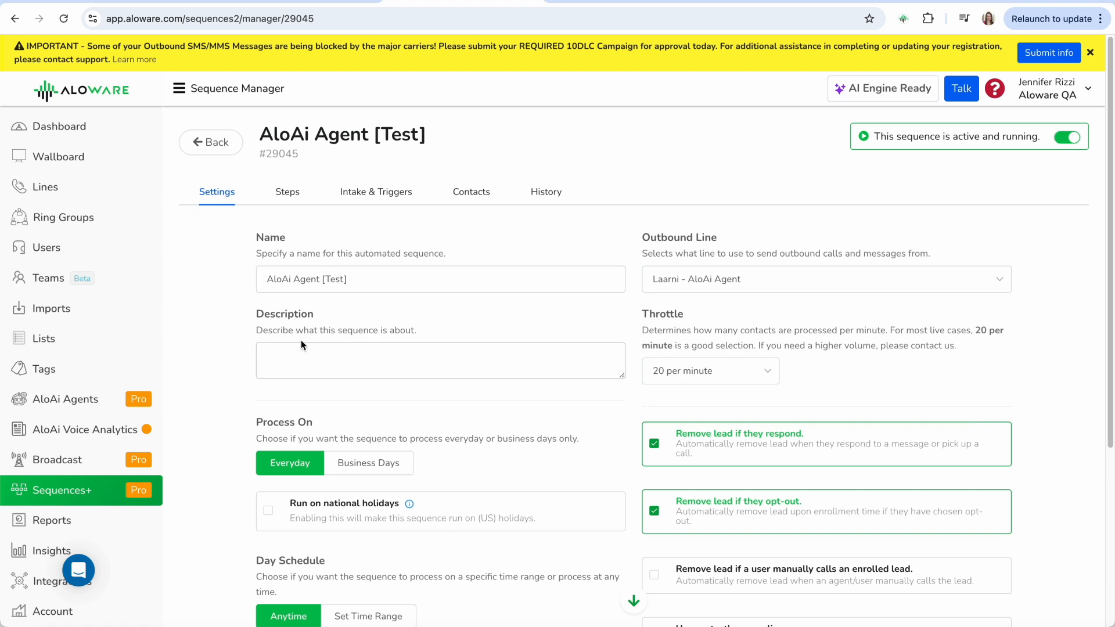
{"action": "scroll", "coordinate": [277, 405], "scroll_direction": "down", "scroll_amount": 1}
{"action": "scroll", "coordinate": [282, 402], "scroll_direction": "down", "scroll_amount": 1}
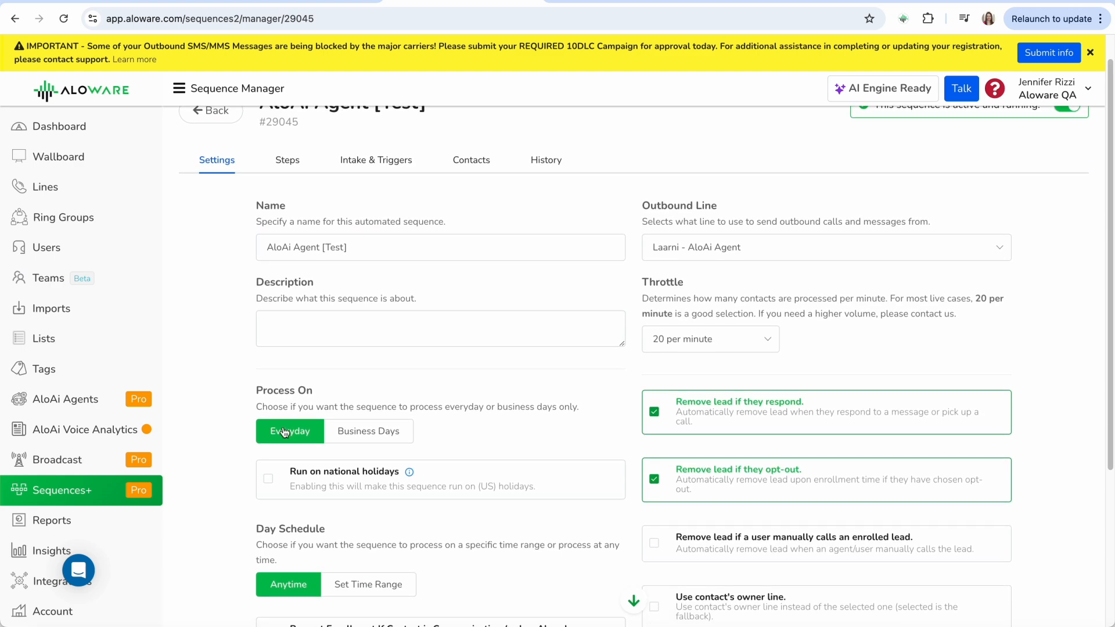
{"action": "scroll", "coordinate": [382, 430], "scroll_direction": "down", "scroll_amount": 5}
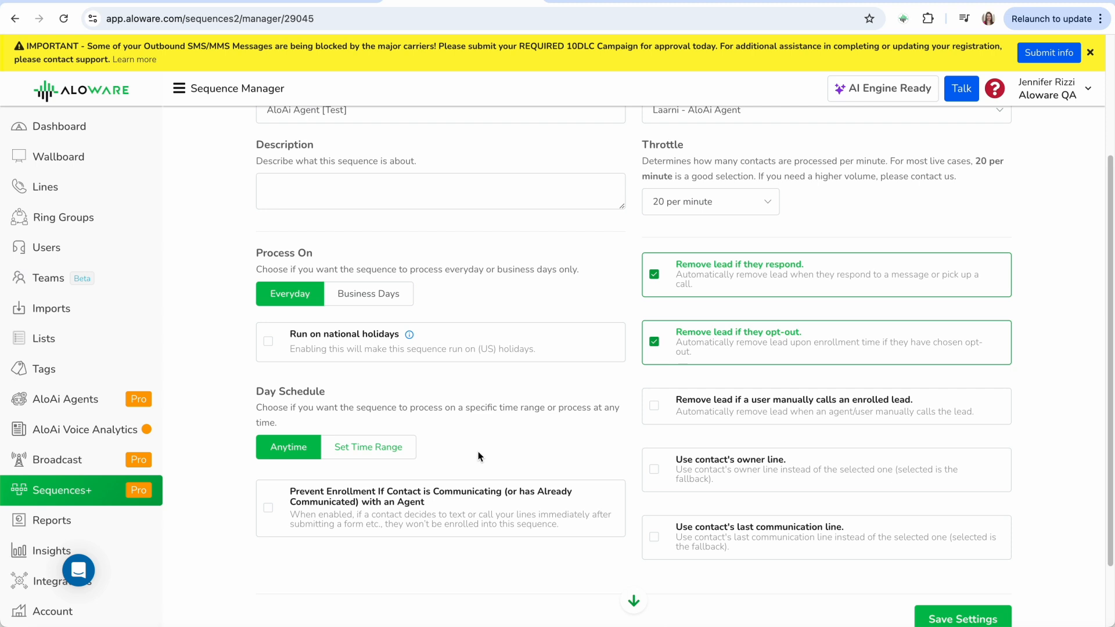
{"action": "scroll", "coordinate": [464, 452], "scroll_direction": "up", "scroll_amount": 2}
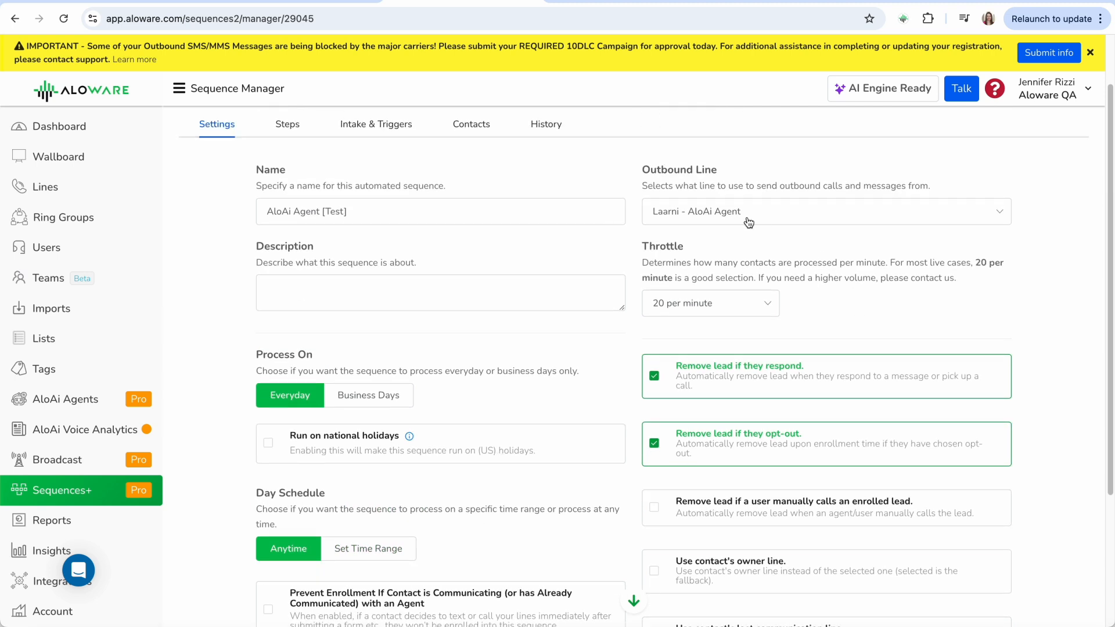
{"action": "scroll", "coordinate": [743, 314], "scroll_direction": "down", "scroll_amount": 1}
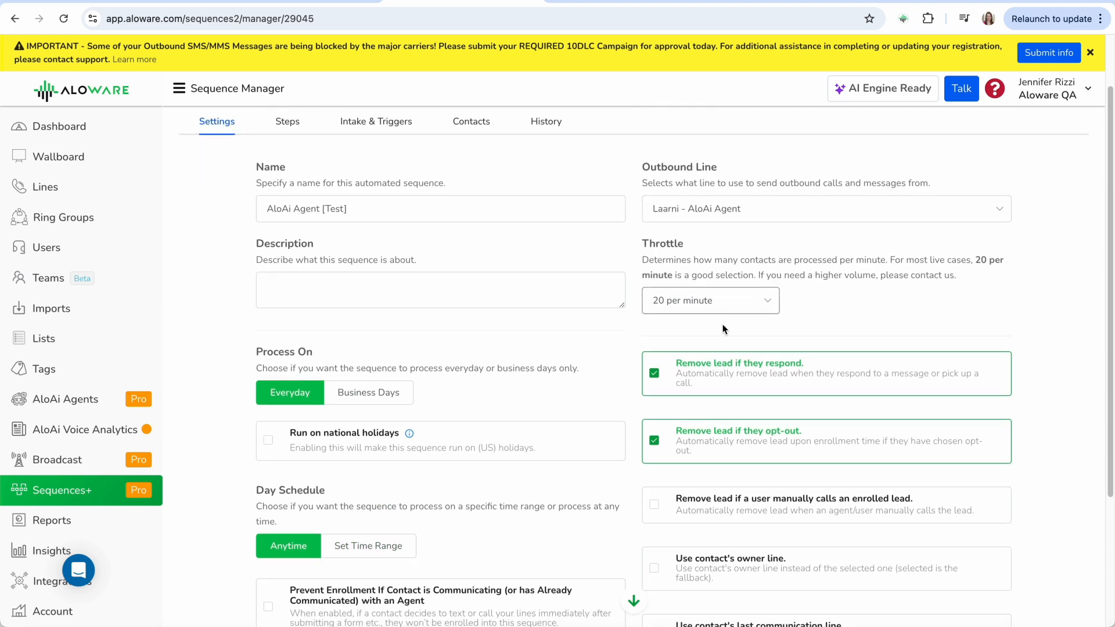
{"action": "scroll", "coordinate": [691, 395], "scroll_direction": "down", "scroll_amount": 1}
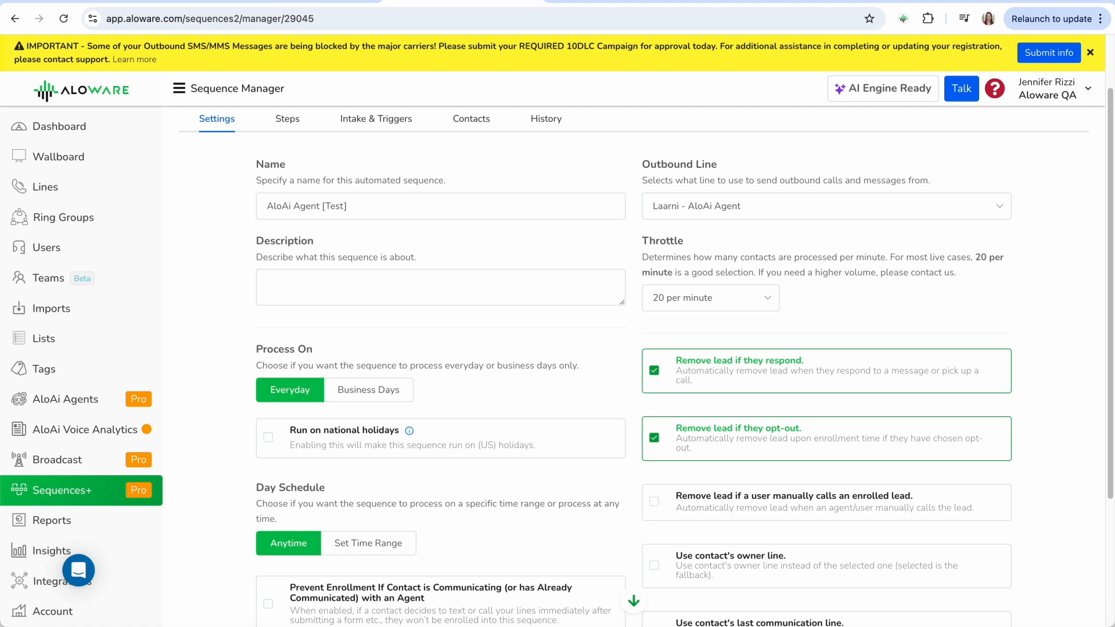
{"action": "scroll", "coordinate": [672, 452], "scroll_direction": "down", "scroll_amount": 1}
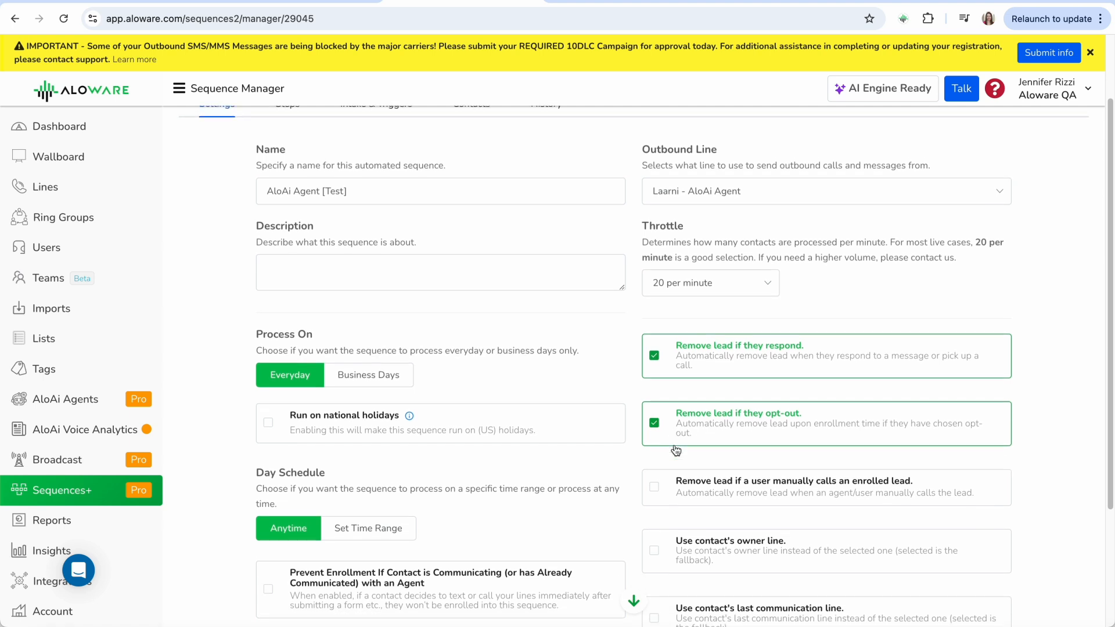
{"action": "scroll", "coordinate": [749, 493], "scroll_direction": "down", "scroll_amount": 3}
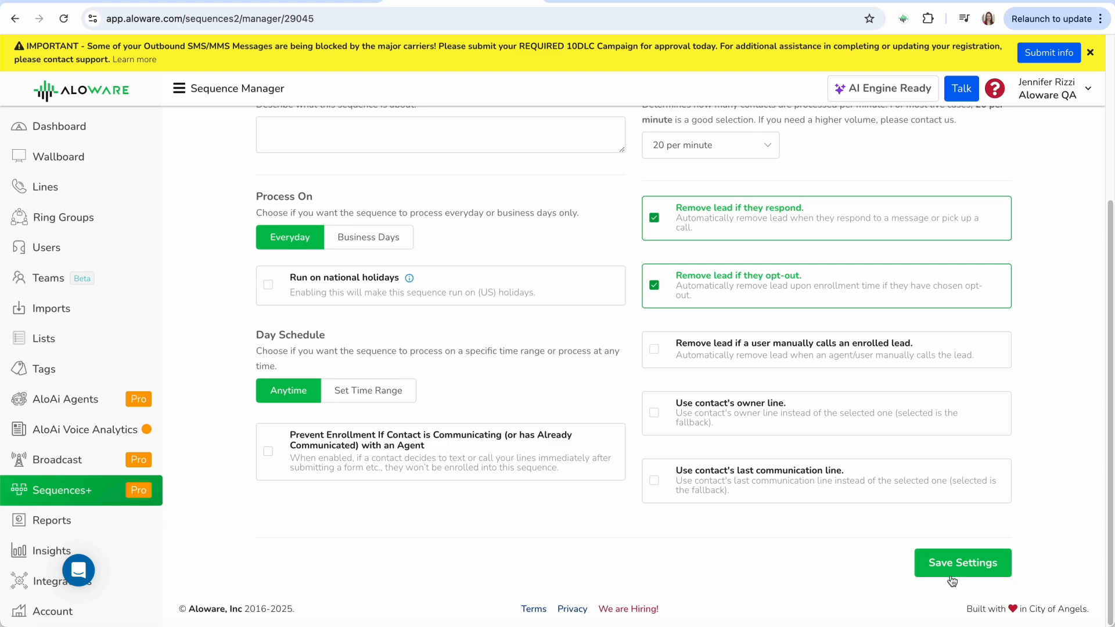
{"action": "left_click", "coordinate": [946, 574]}
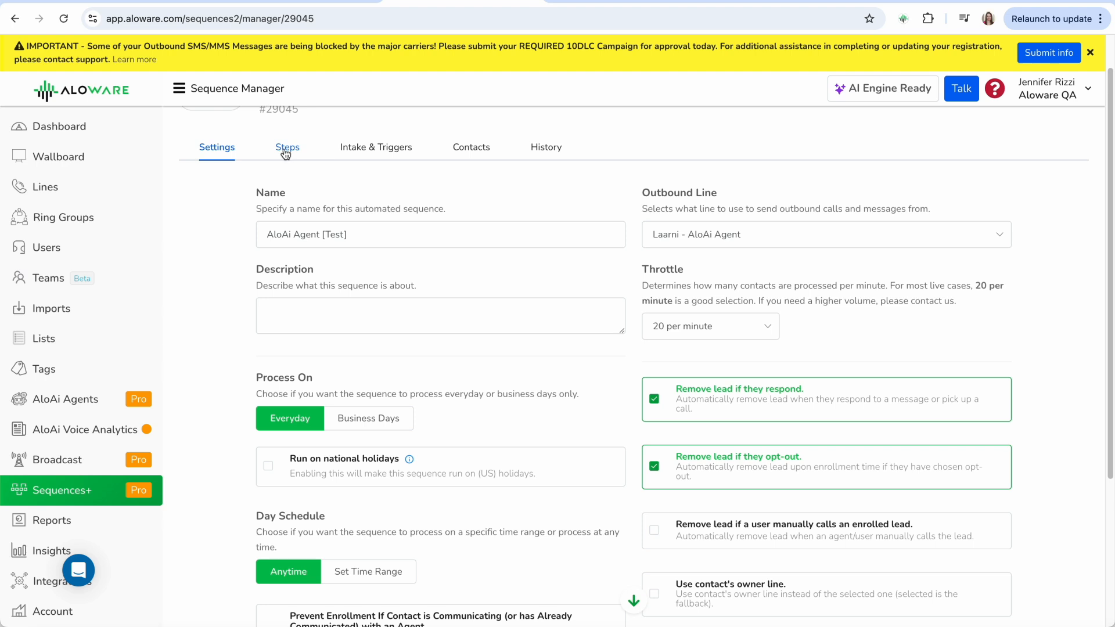
- Edit the sequence's Start AloAi Conversation step and save it with No Delay and the Win back with Albert agent
{"action": "left_click", "coordinate": [285, 152]}
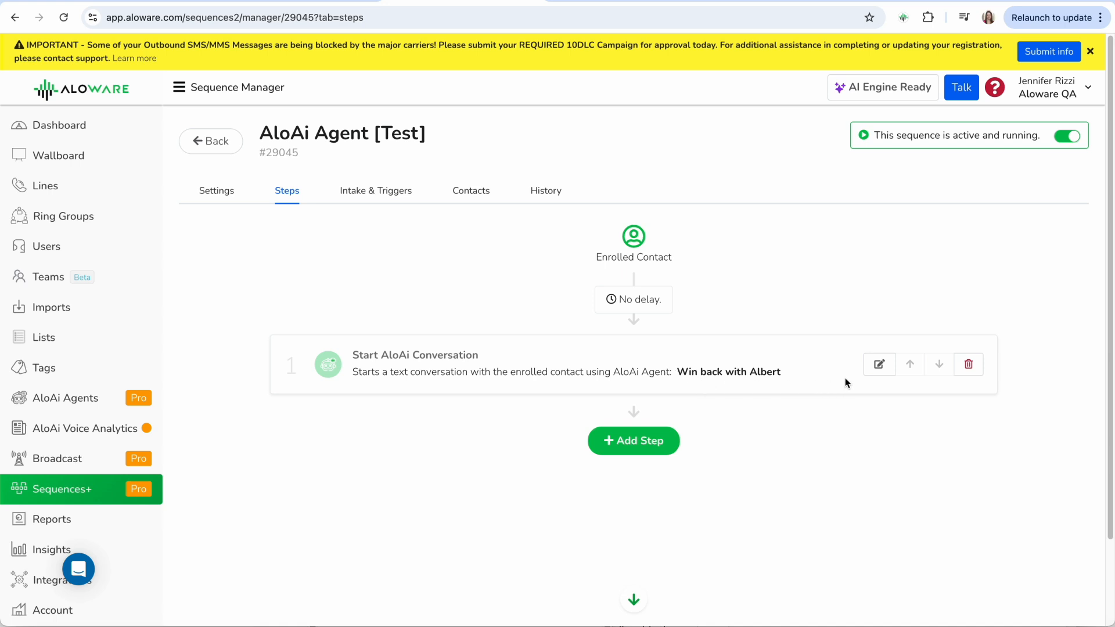
{"action": "left_click", "coordinate": [878, 372]}
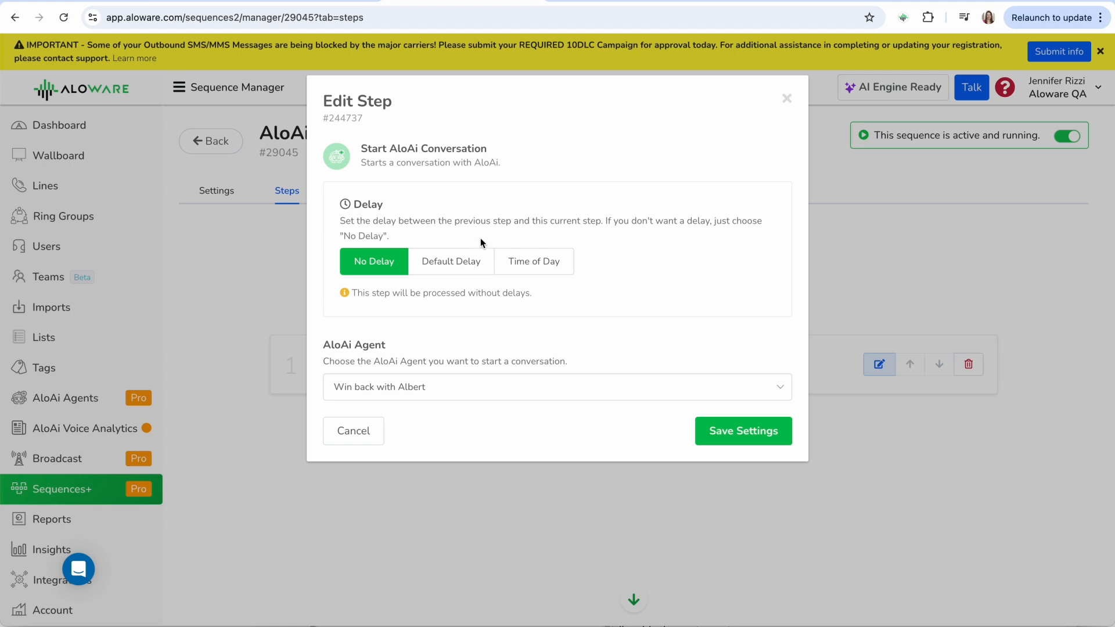
{"action": "left_click", "coordinate": [656, 392]}
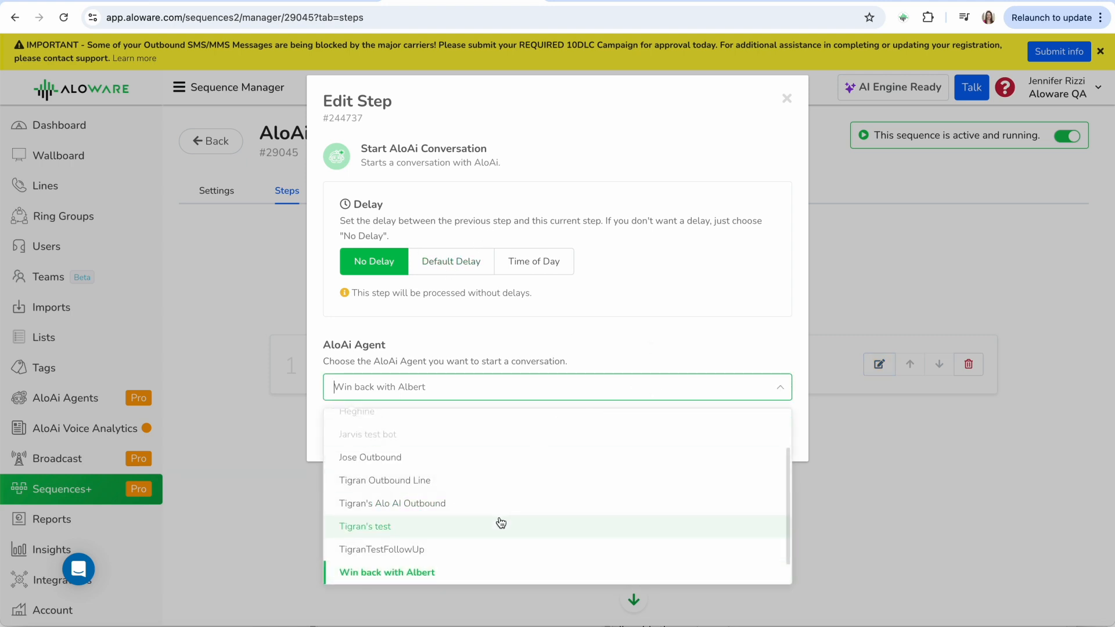
{"action": "left_click", "coordinate": [904, 448]}
{"action": "left_click", "coordinate": [759, 428]}
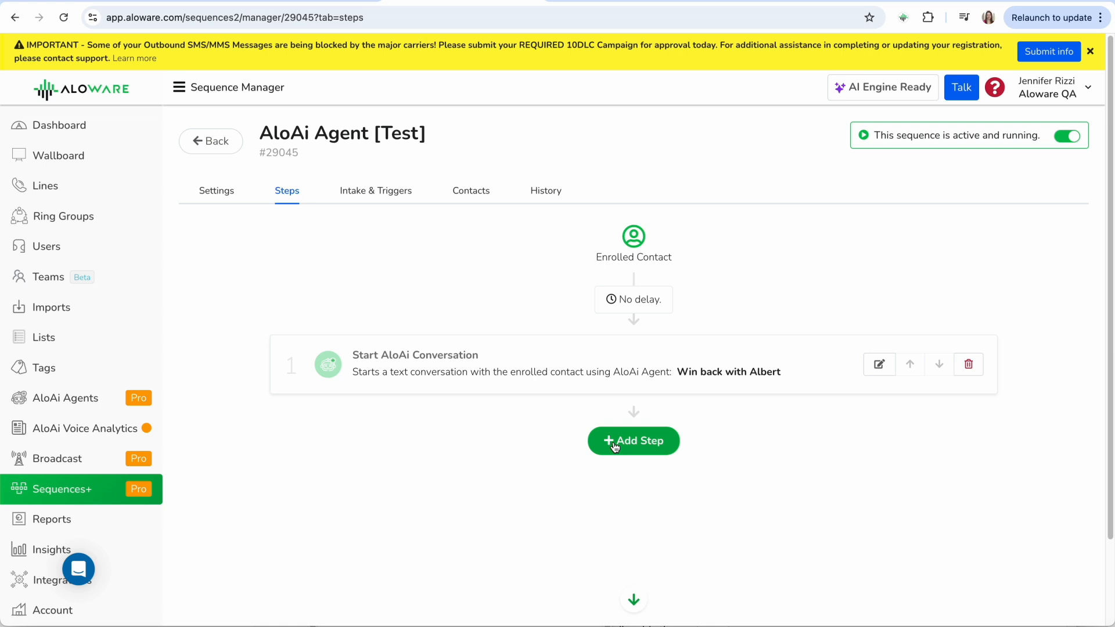
- Examine the step types available for adding another step to the sequence
{"action": "left_click", "coordinate": [614, 446]}
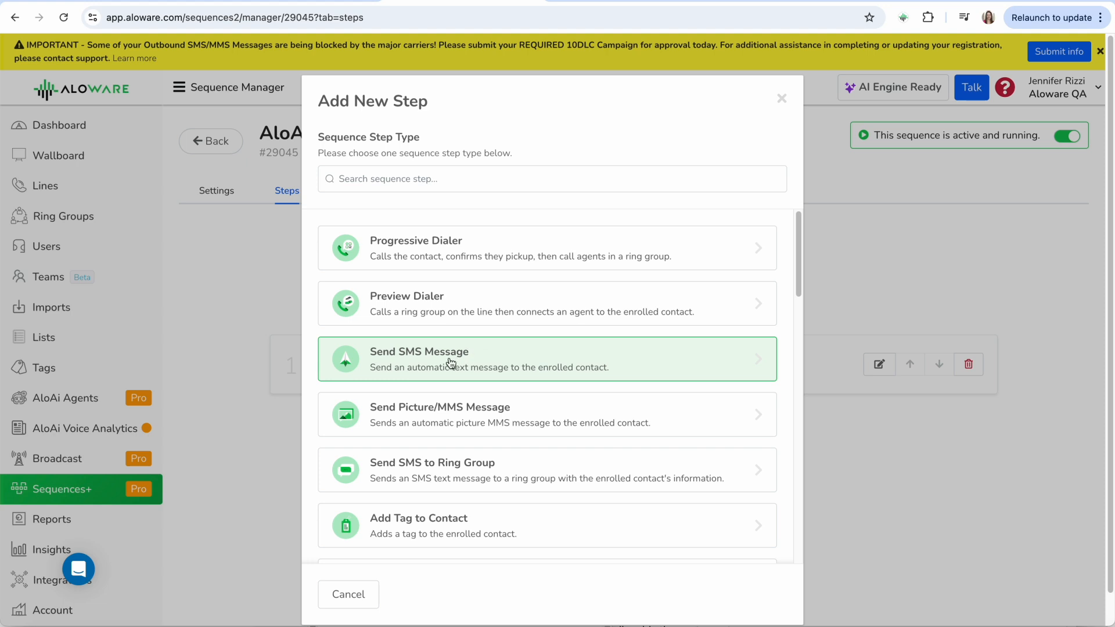
{"action": "scroll", "coordinate": [450, 465], "scroll_direction": "down", "scroll_amount": 2}
{"action": "scroll", "coordinate": [445, 504], "scroll_direction": "down", "scroll_amount": 2}
{"action": "scroll", "coordinate": [445, 497], "scroll_direction": "down", "scroll_amount": 1}
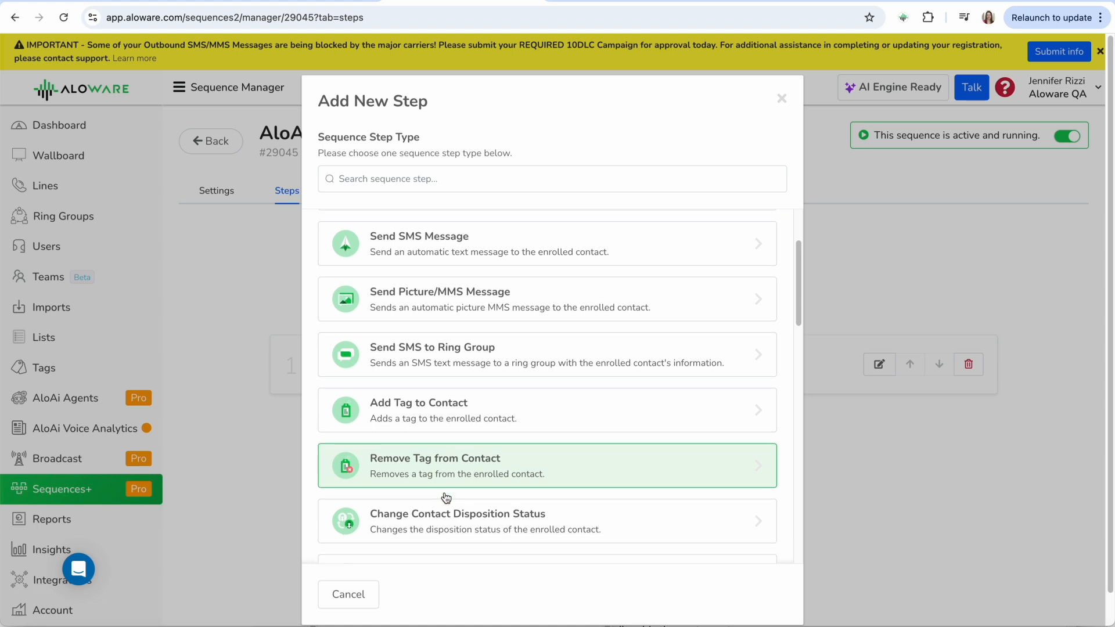
{"action": "scroll", "coordinate": [444, 497], "scroll_direction": "down", "scroll_amount": 1}
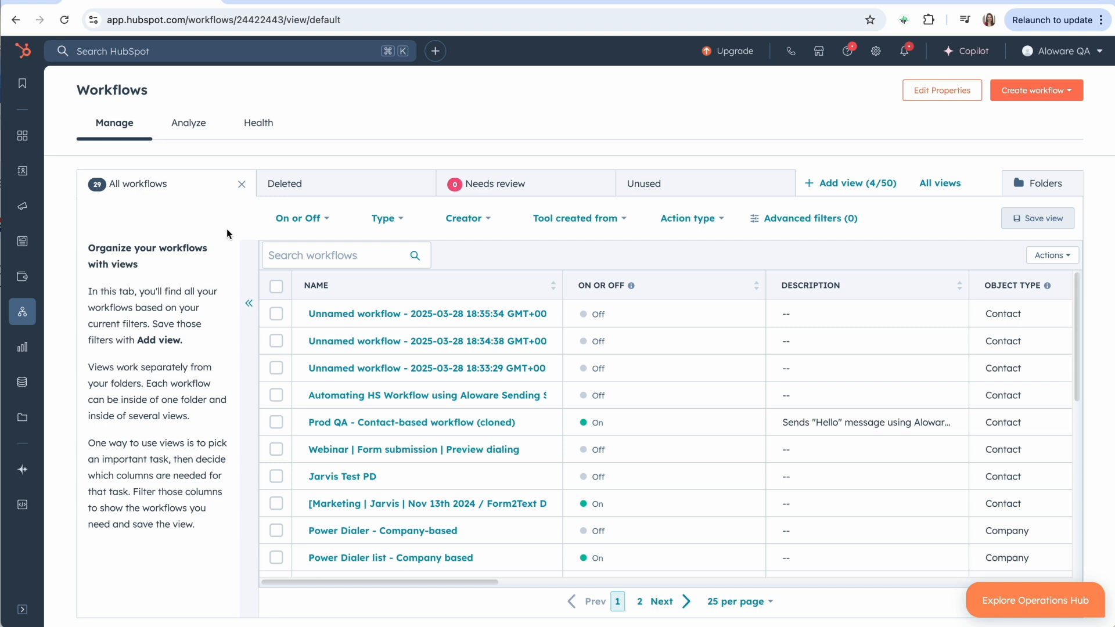
- In HubSpot, create a blank contact-based workflow from scratch
{"action": "left_click", "coordinate": [1010, 94]}
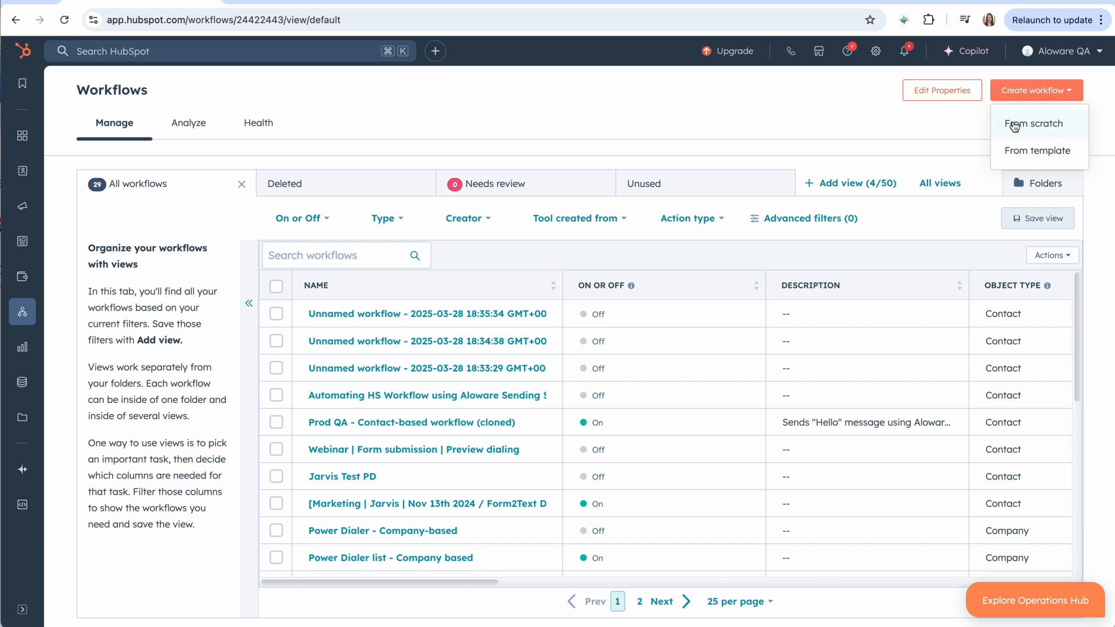
{"action": "left_click", "coordinate": [1012, 123]}
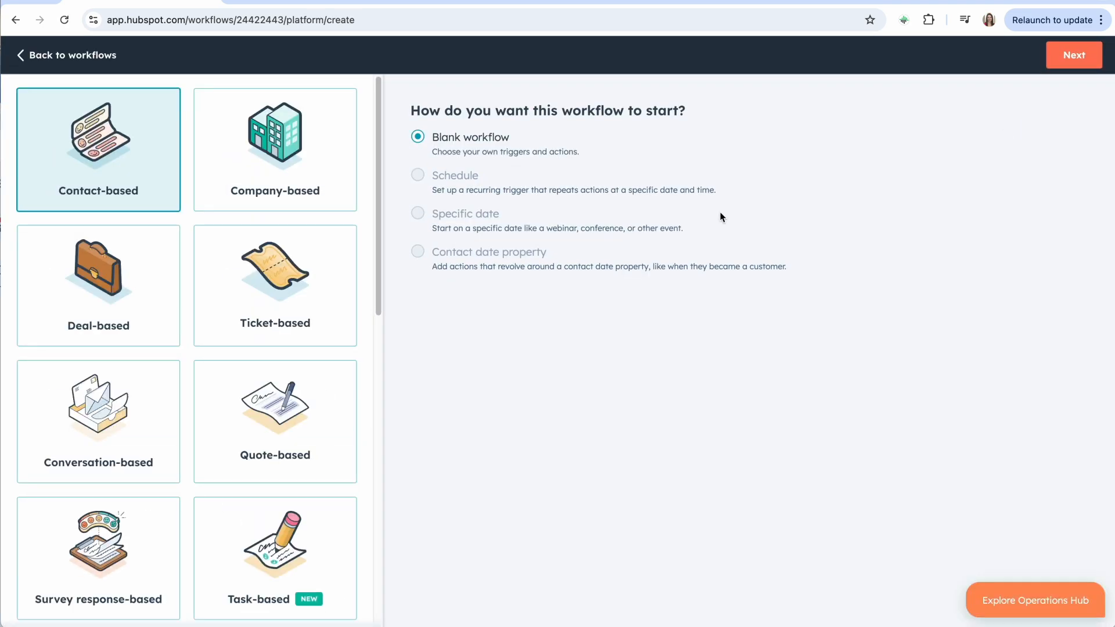
{"action": "left_click", "coordinate": [127, 161]}
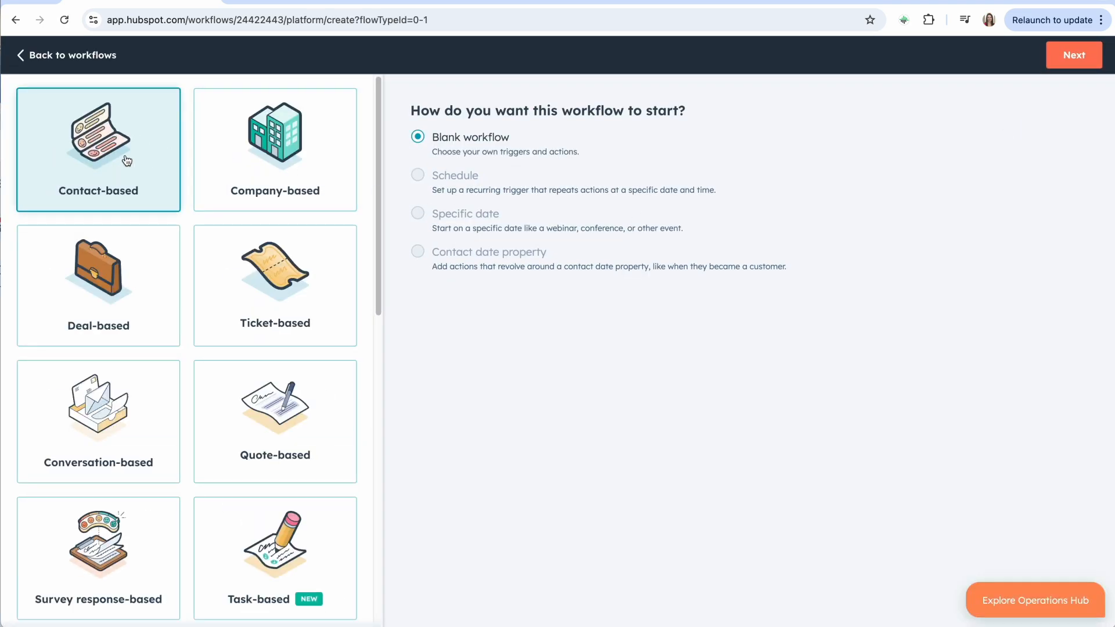
{"action": "left_click", "coordinate": [1053, 66]}
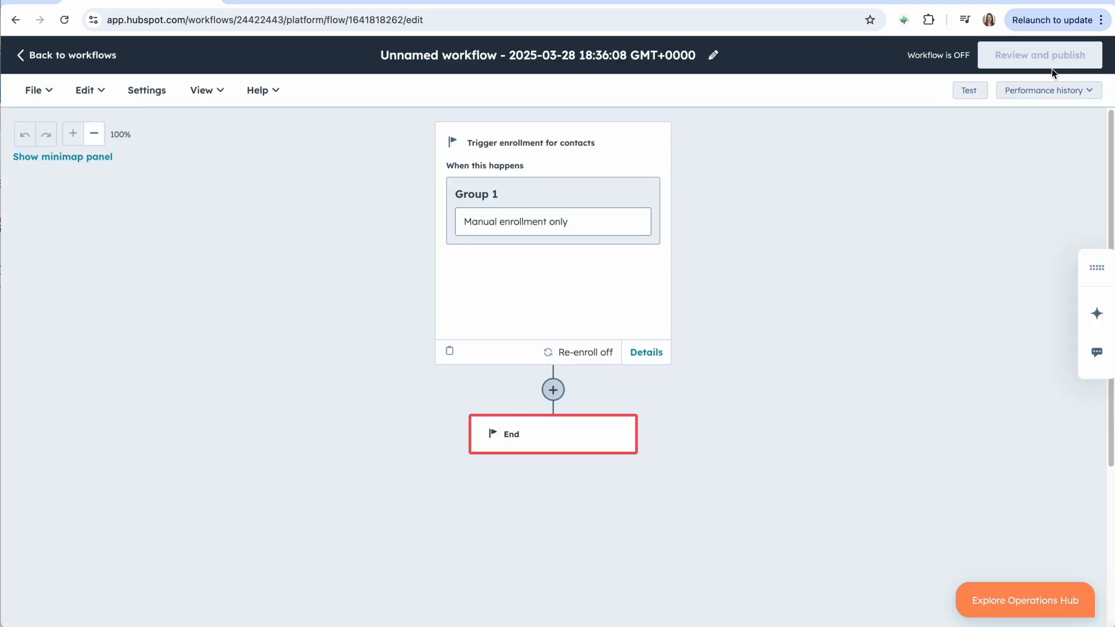
- Set the workflow's enrollment trigger to the Form submission event and save it
{"action": "left_click", "coordinate": [542, 227]}
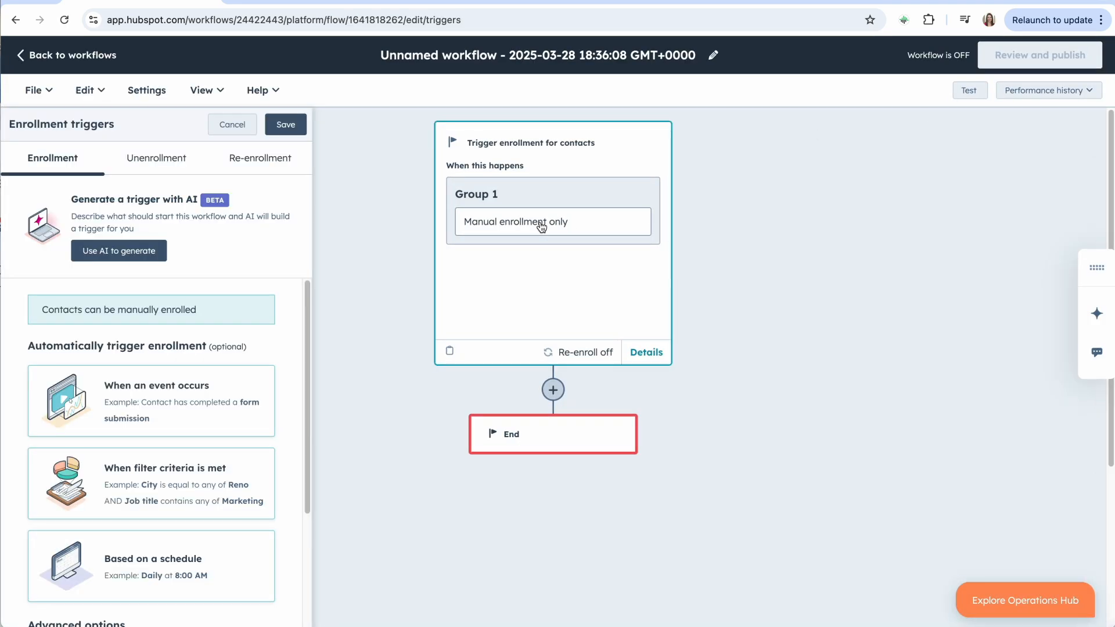
{"action": "left_click", "coordinate": [139, 389]}
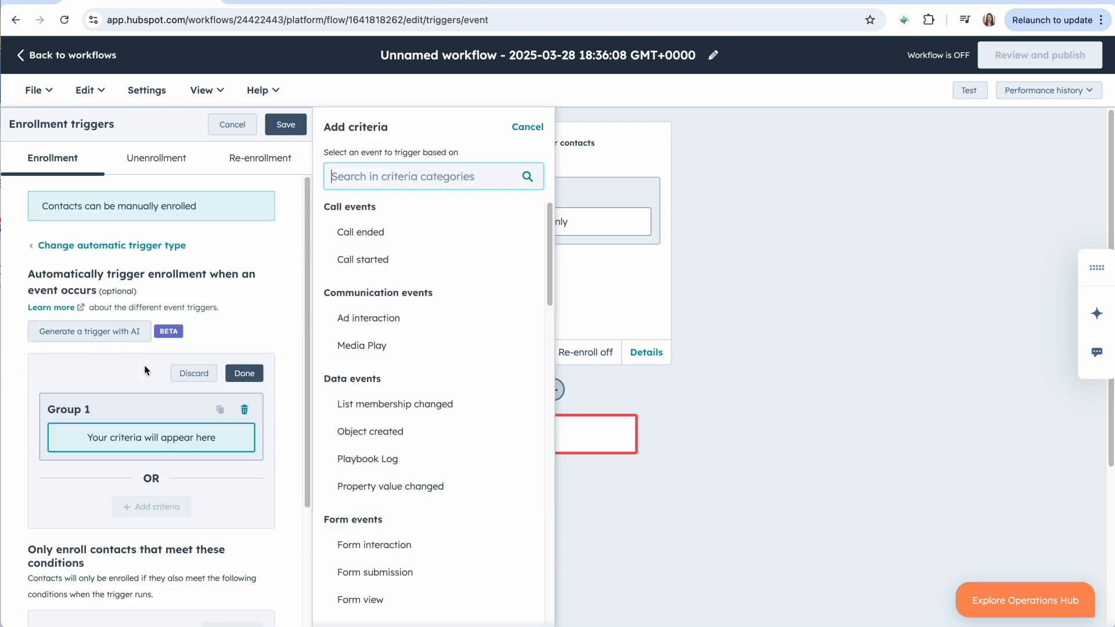
{"action": "scroll", "coordinate": [411, 482], "scroll_direction": "down", "scroll_amount": 2}
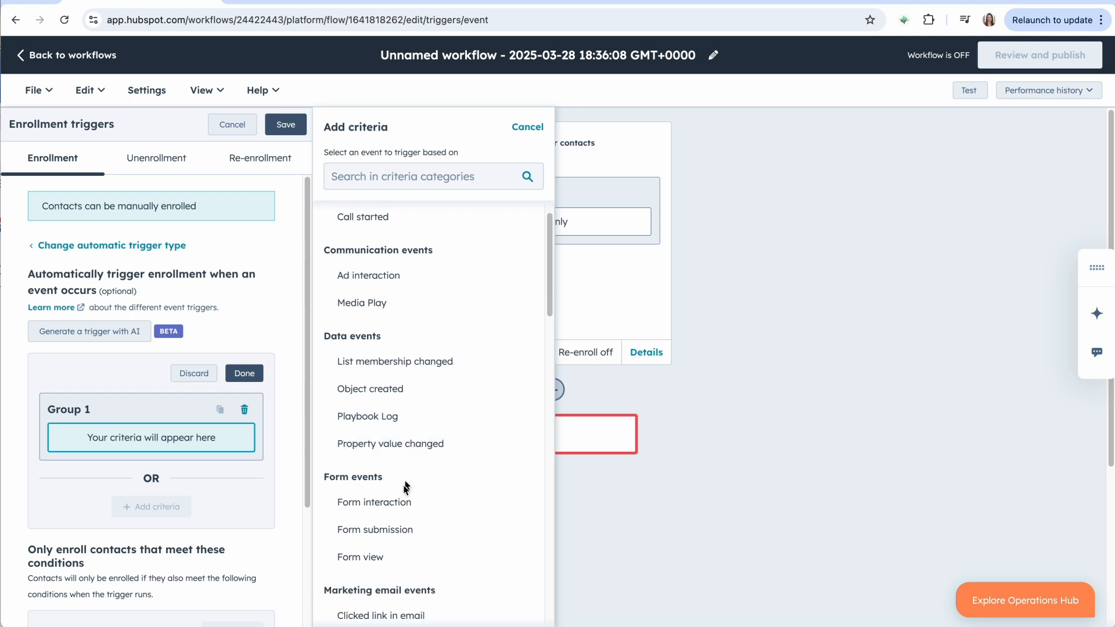
{"action": "left_click", "coordinate": [372, 528]}
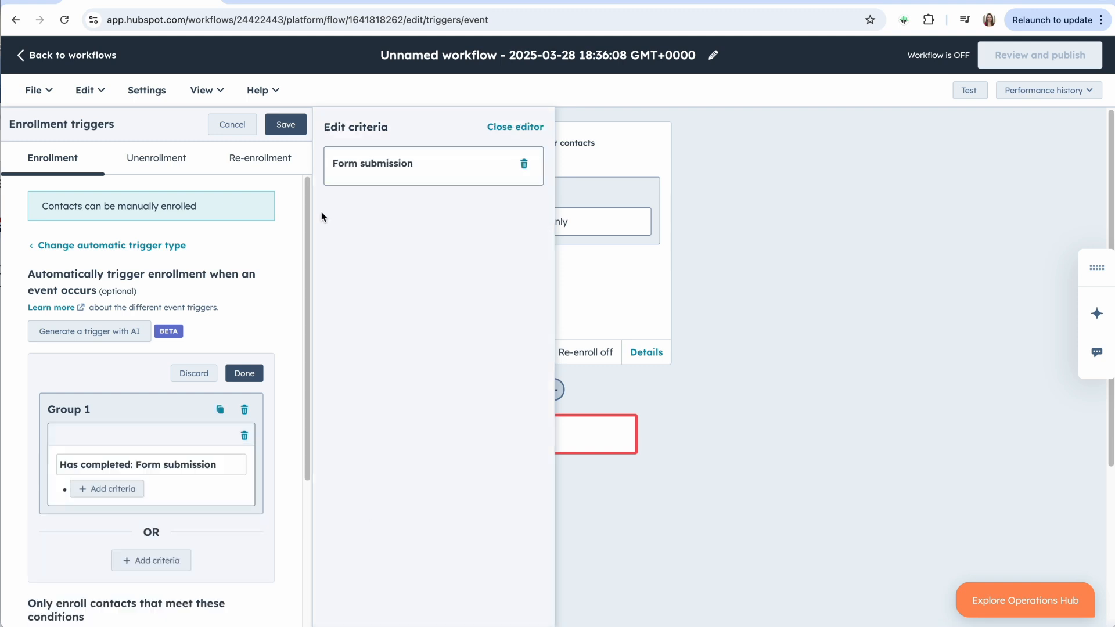
{"action": "left_click", "coordinate": [285, 125]}
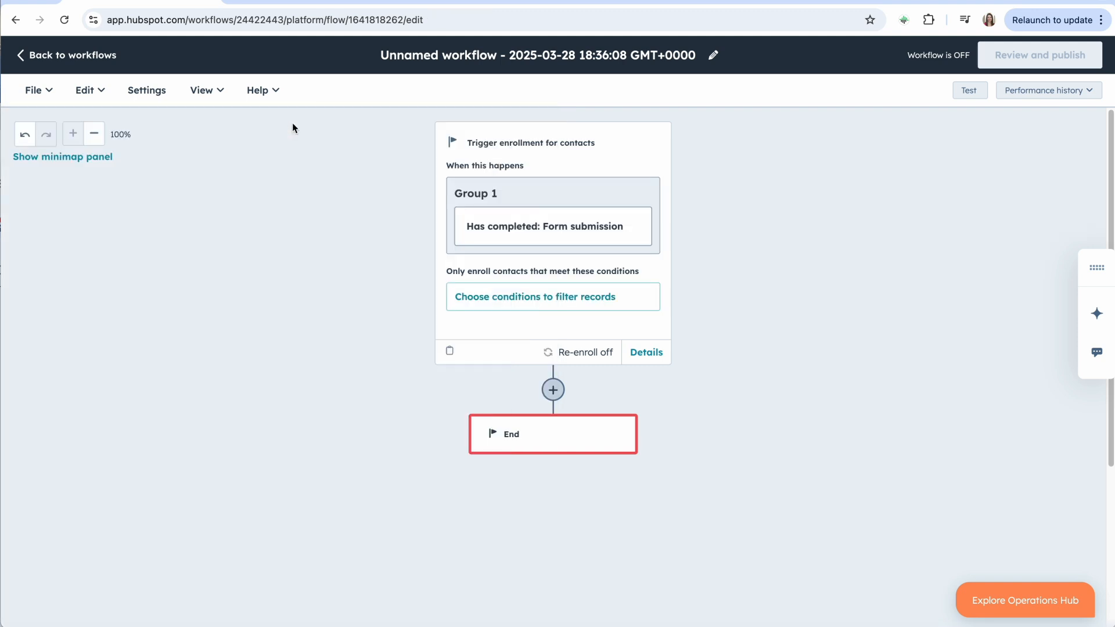
- Add the Aloware Cloud Contact Center action "Aloware: Enroll to sequence" after the enrollment trigger
{"action": "left_click", "coordinate": [544, 393]}
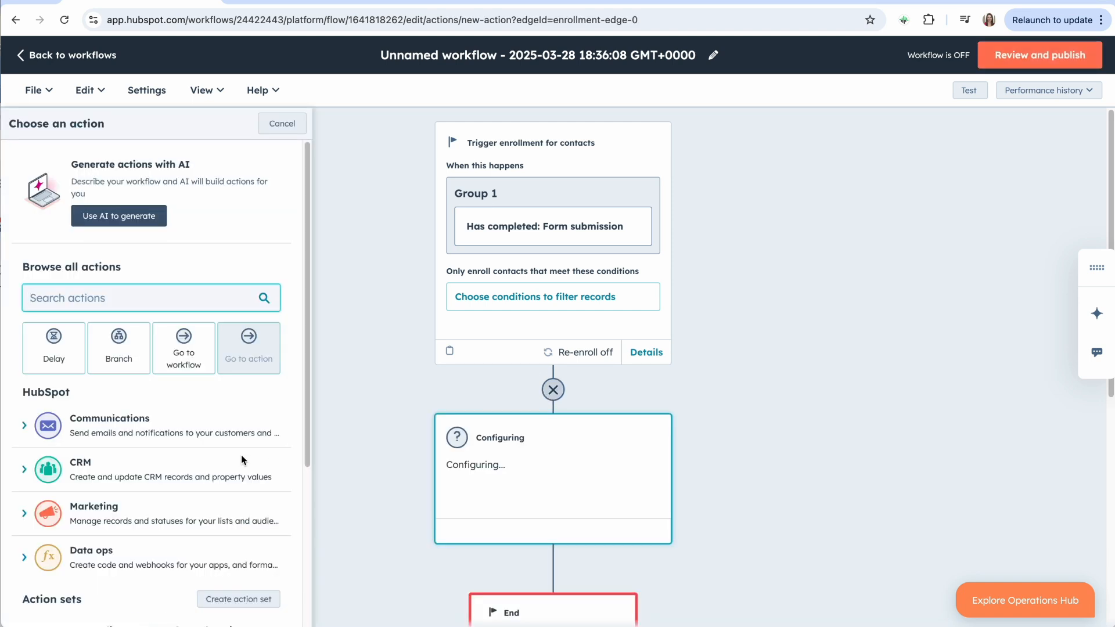
{"action": "scroll", "coordinate": [242, 455], "scroll_direction": "down", "scroll_amount": 3}
{"action": "scroll", "coordinate": [242, 458], "scroll_direction": "down", "scroll_amount": 1}
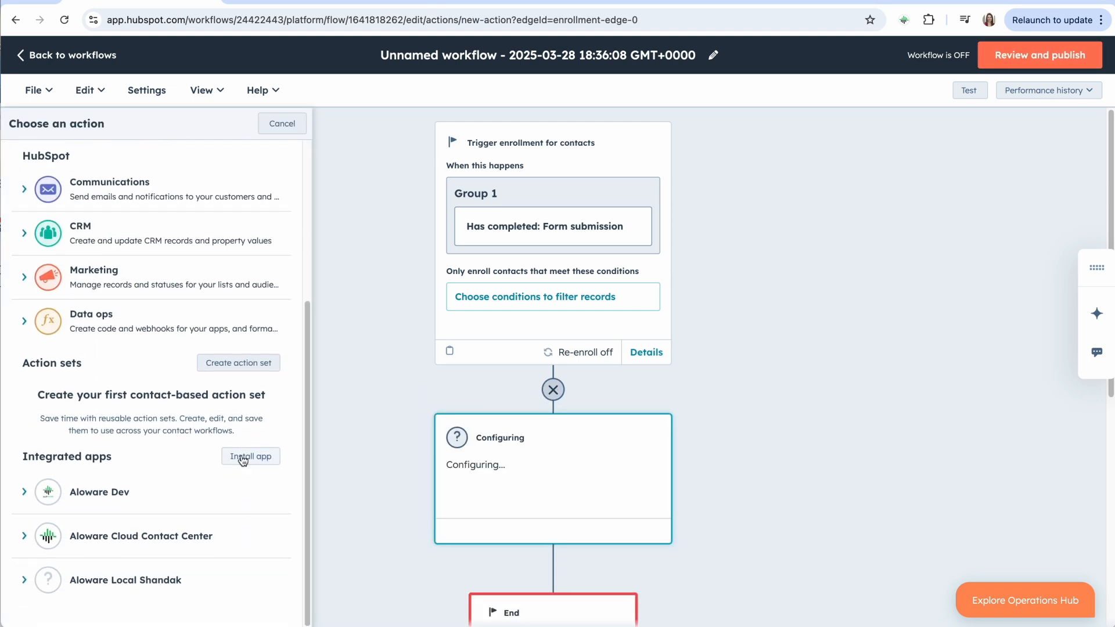
{"action": "left_click", "coordinate": [143, 538]}
{"action": "scroll", "coordinate": [143, 541], "scroll_direction": "down", "scroll_amount": 2}
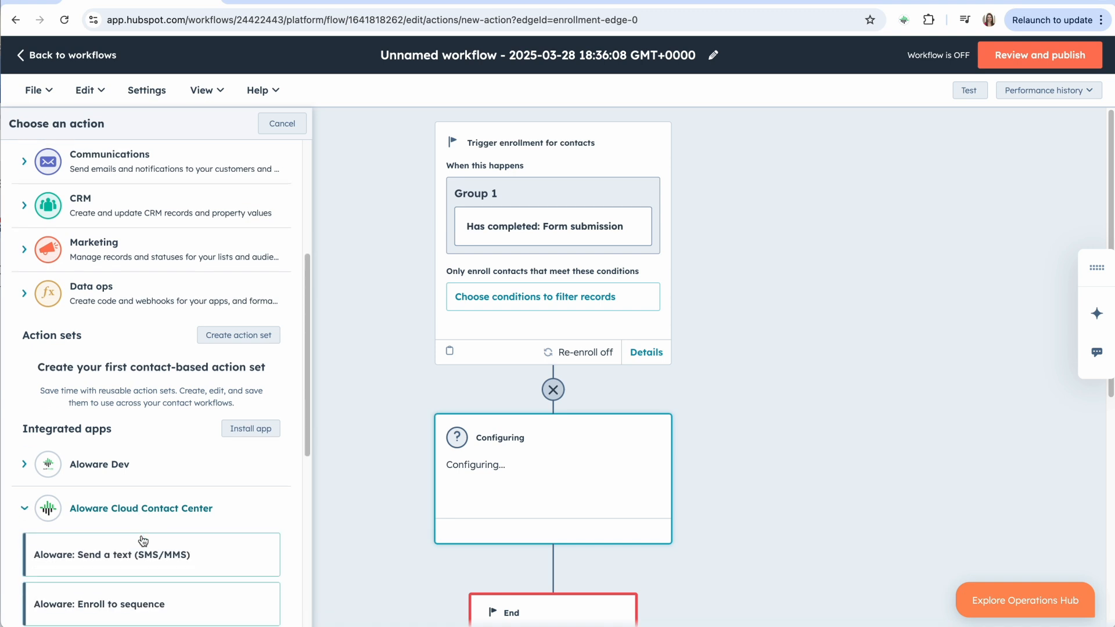
{"action": "scroll", "coordinate": [141, 539], "scroll_direction": "down", "scroll_amount": 2}
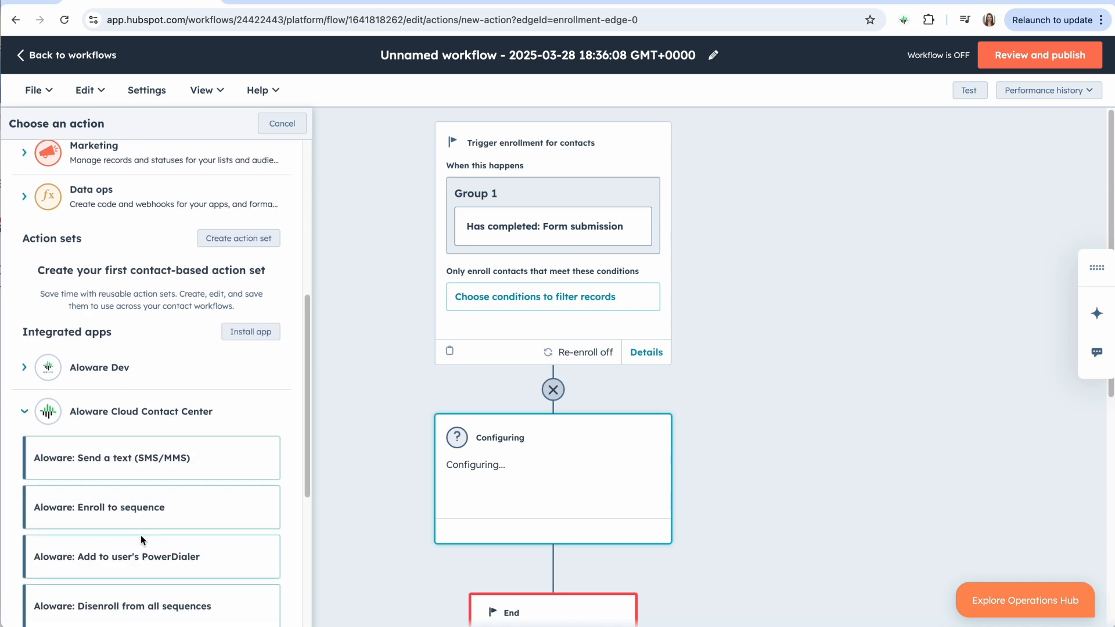
{"action": "left_click", "coordinate": [167, 503]}
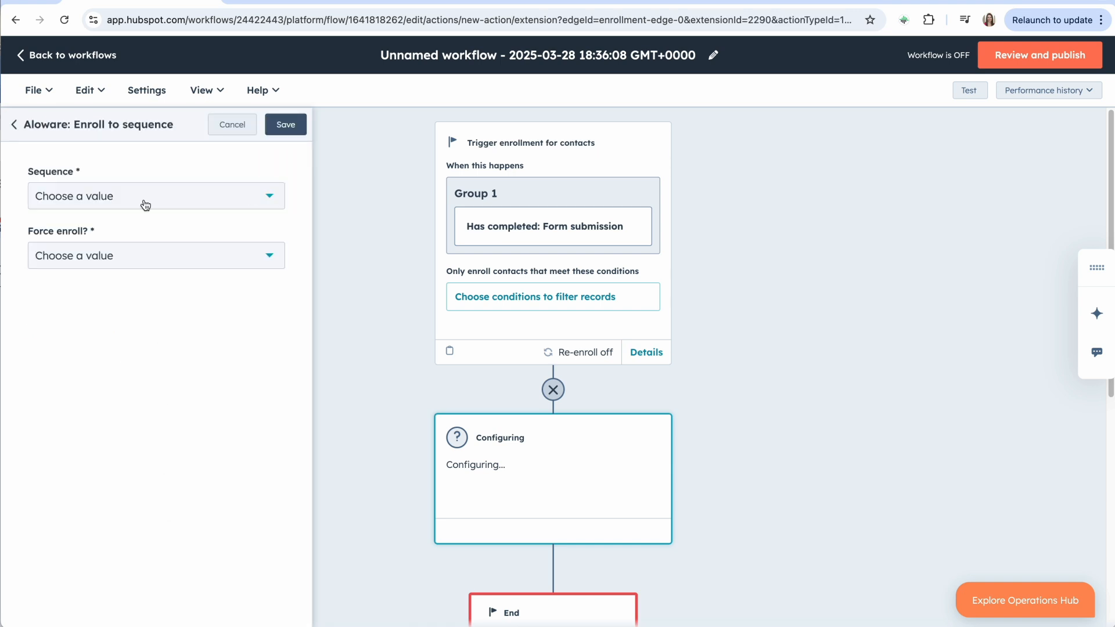
- Set the action's sequence to AloAi Agent [Test] and Force enroll to Yes, and save the action
{"action": "left_click", "coordinate": [134, 195]}
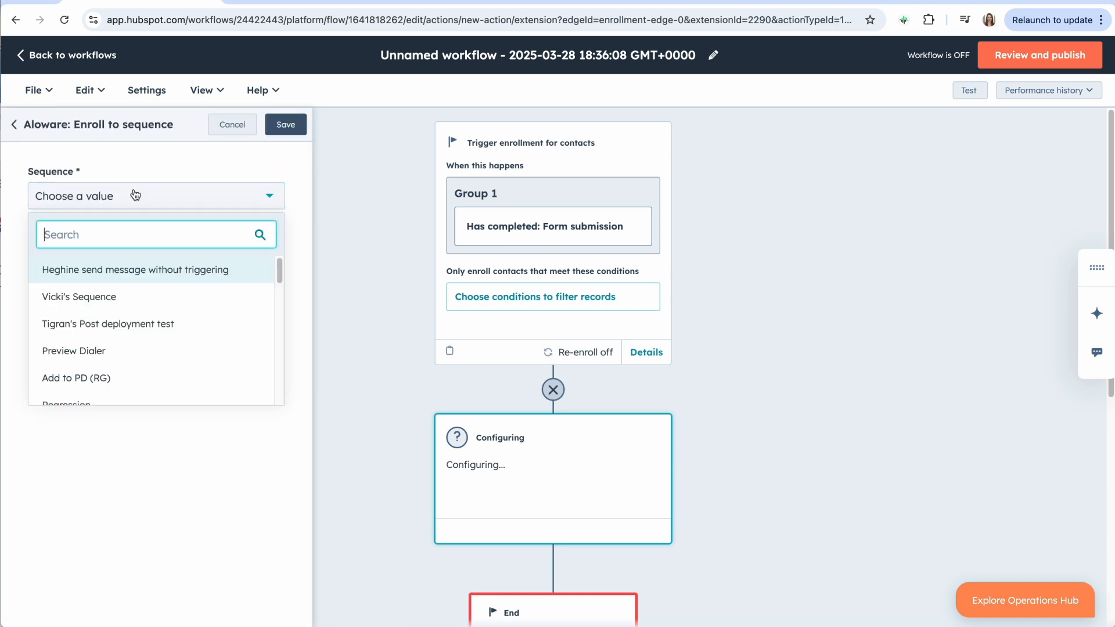
{"action": "type", "text": "Alo"}
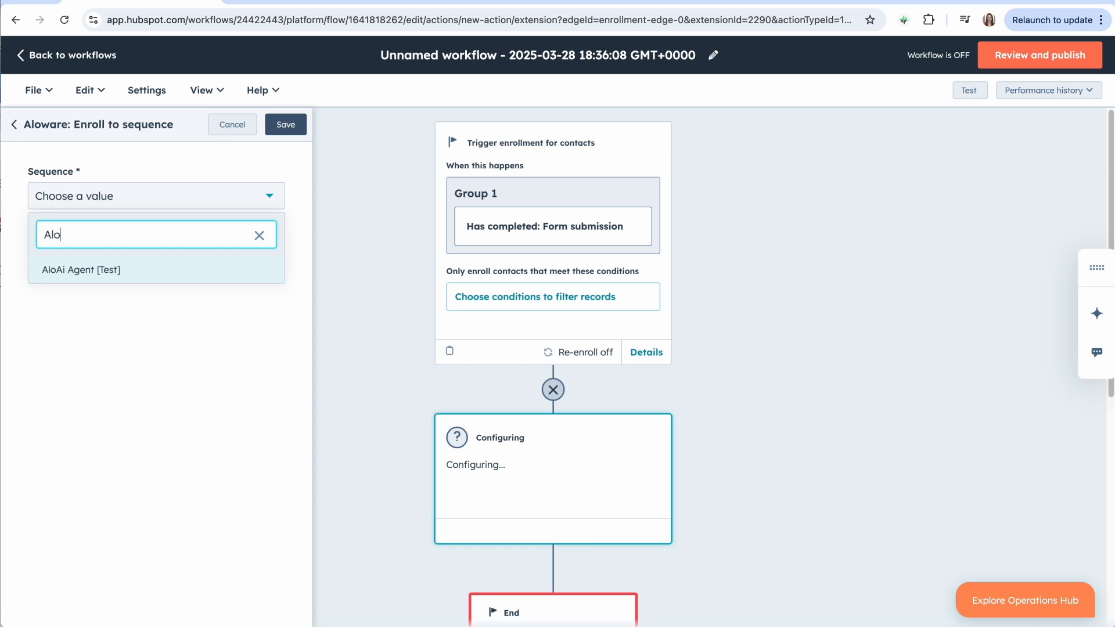
{"action": "left_click", "coordinate": [88, 270]}
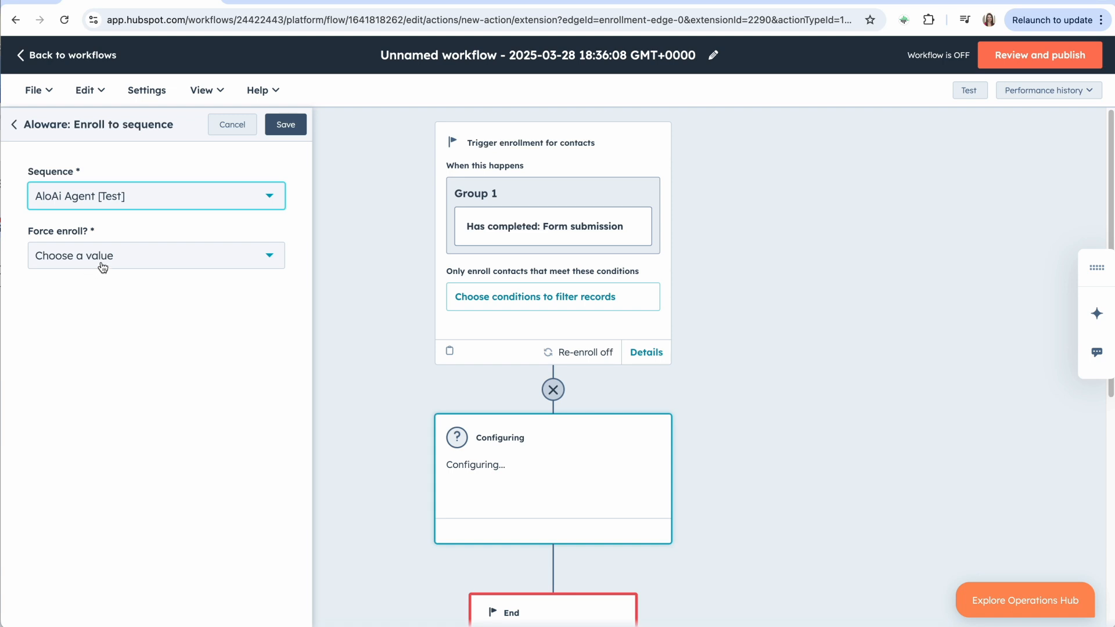
{"action": "left_click", "coordinate": [101, 263]}
{"action": "left_click", "coordinate": [61, 292]}
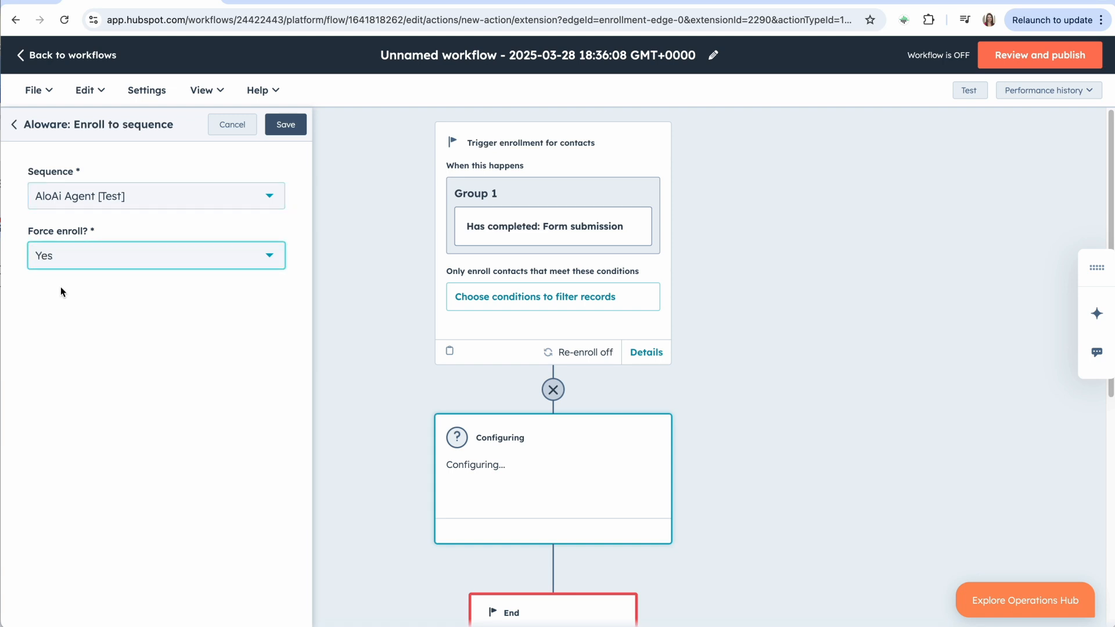
{"action": "left_click", "coordinate": [285, 125]}
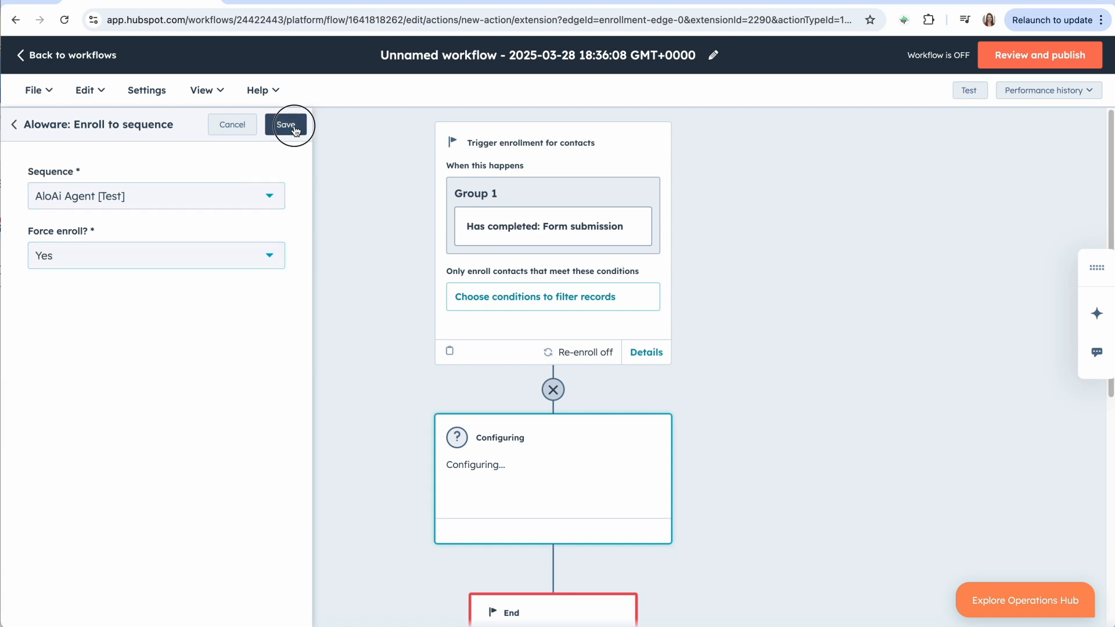